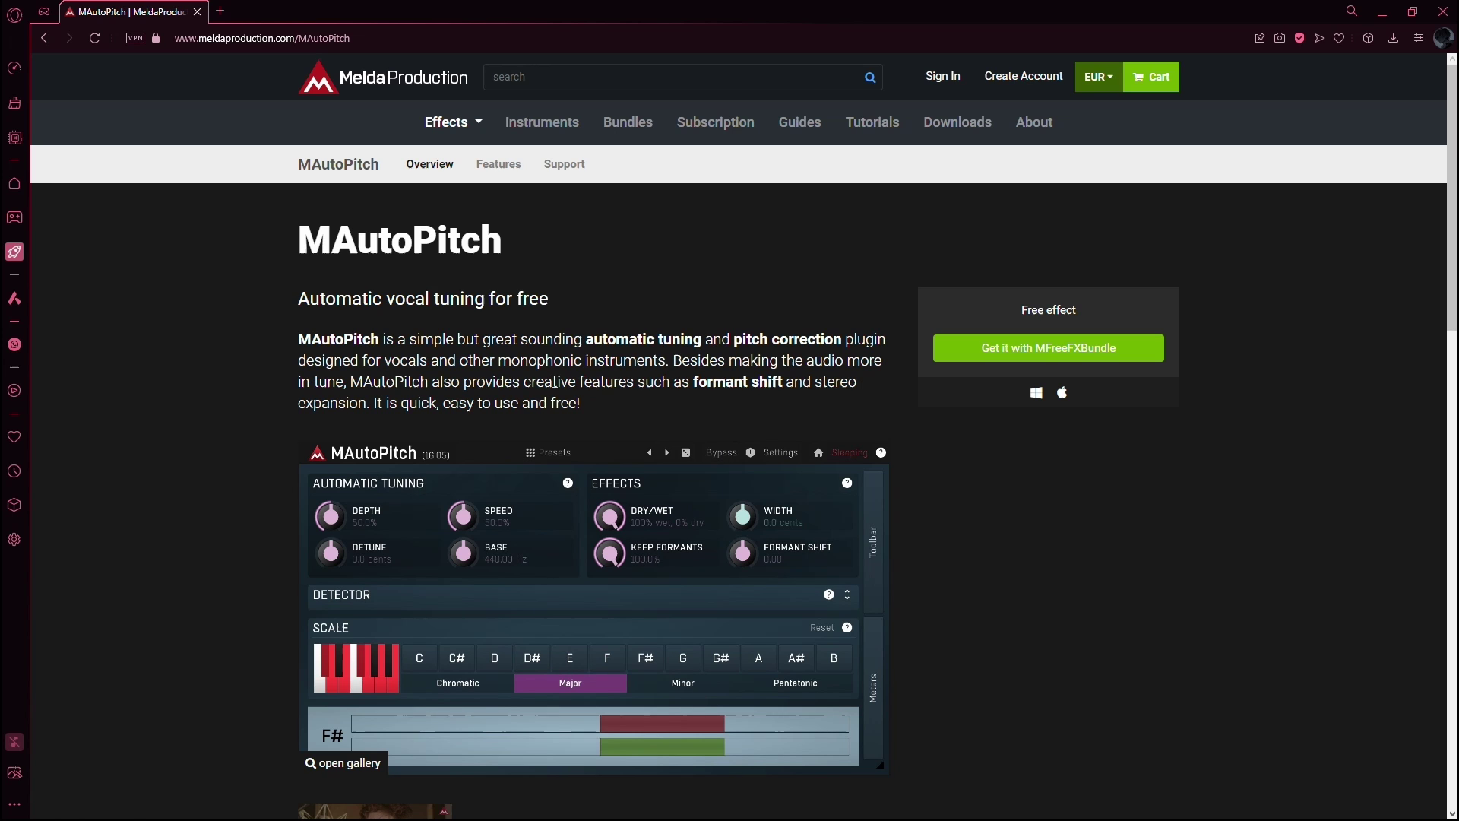
- Minimize the browser to show FL Studio with the MAutoPitch plugin open on the vocal track
left_click(1378, 14)
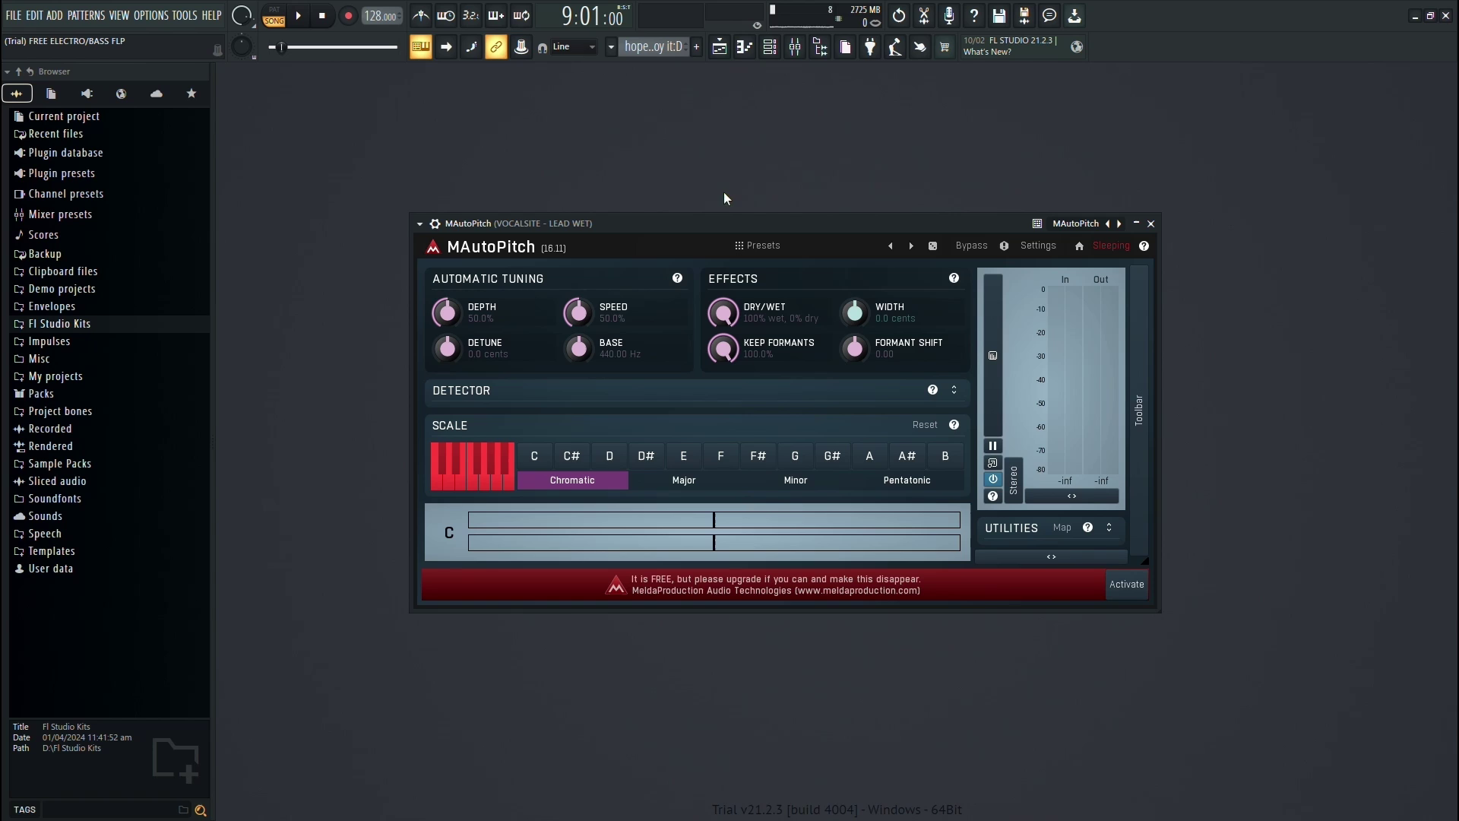
left_click_drag(715, 224, 700, 224)
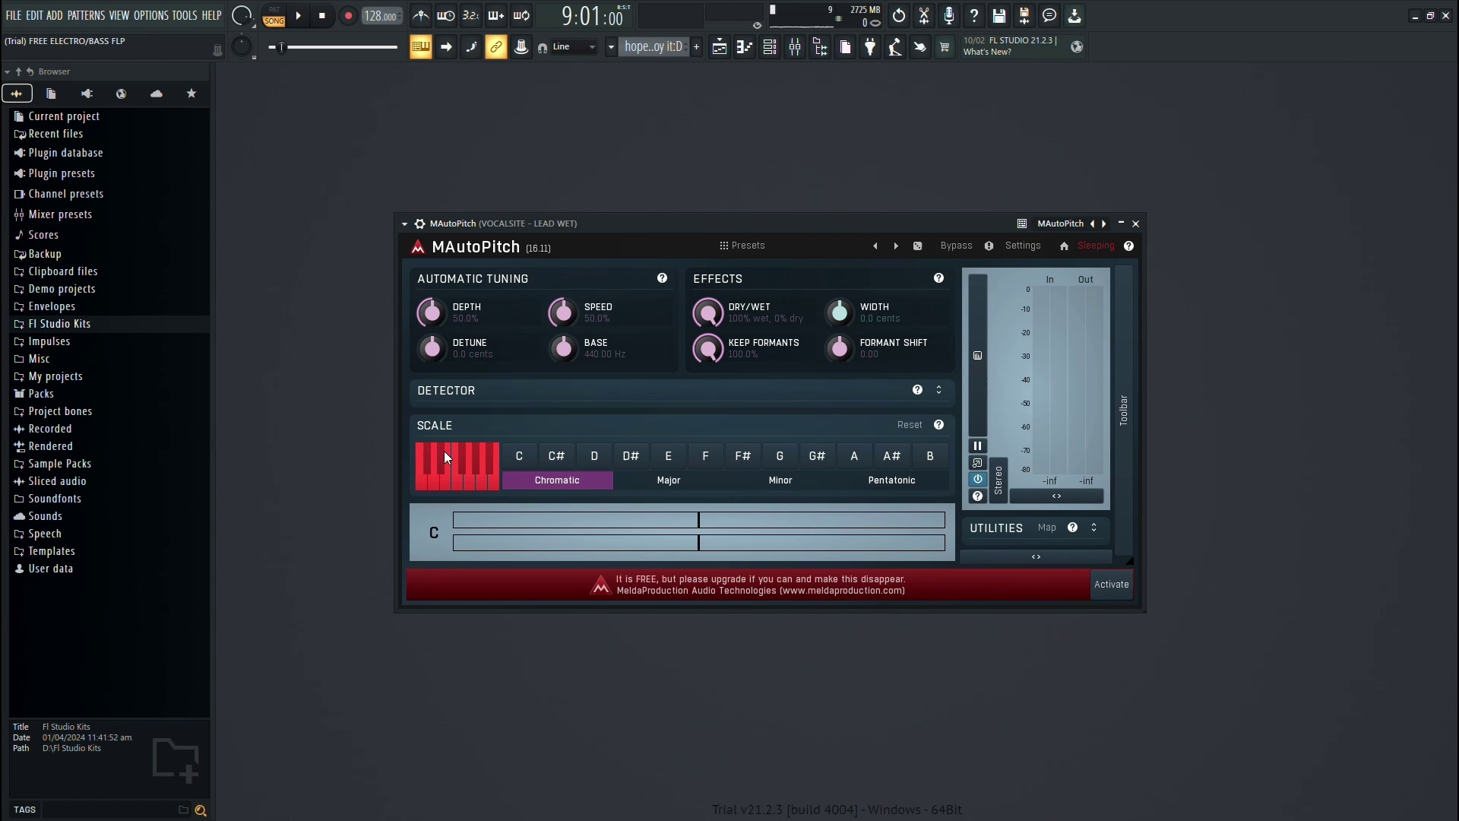
left_click(437, 479)
left_click(421, 486)
left_click(481, 473)
left_click_drag(445, 306, 445, 295)
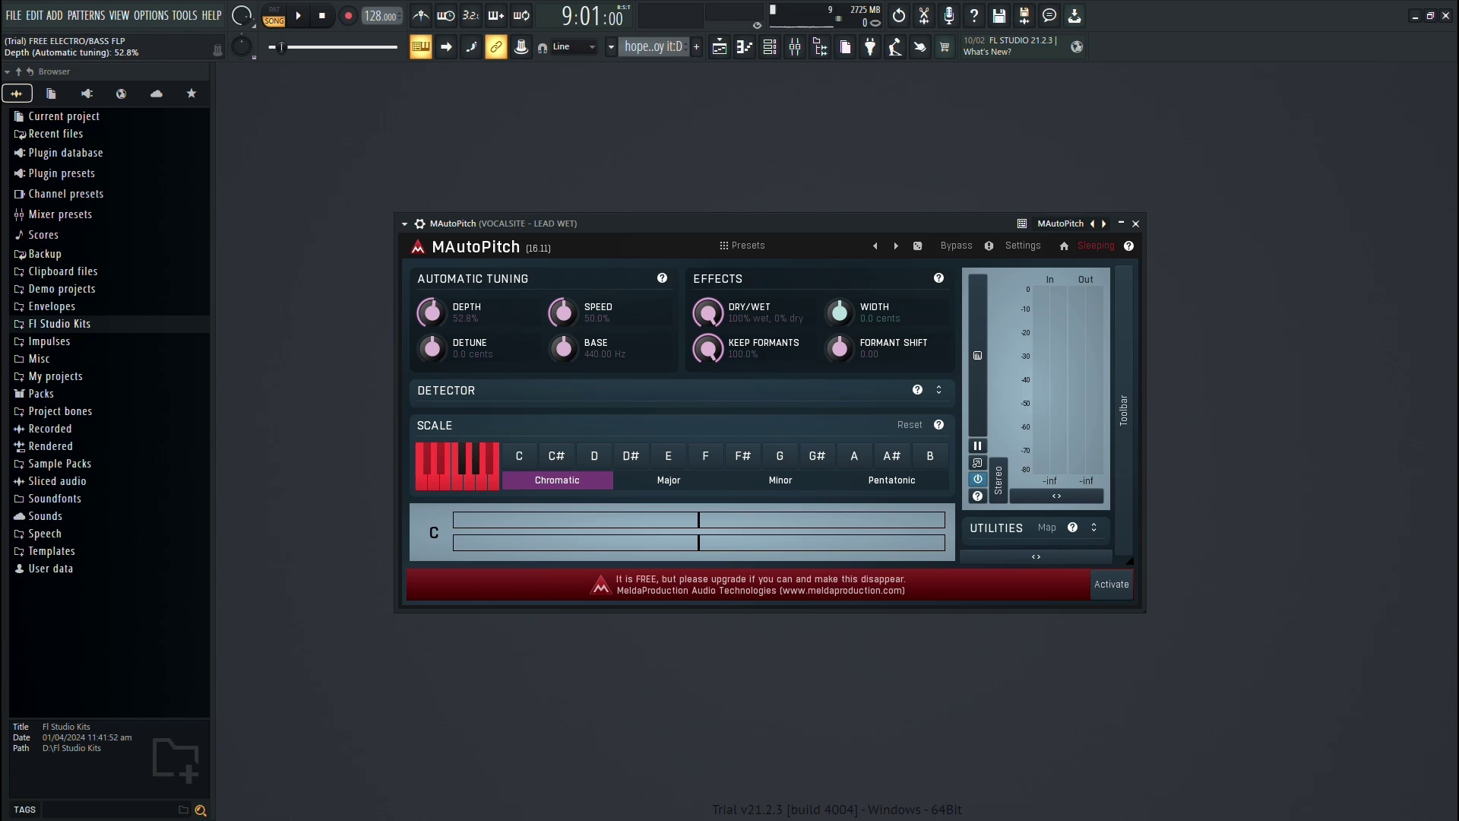
key("ctrl+z")
- Play the song while sweeping MAutoPitch's stereo Width knob downward, then stop playback
key("space")
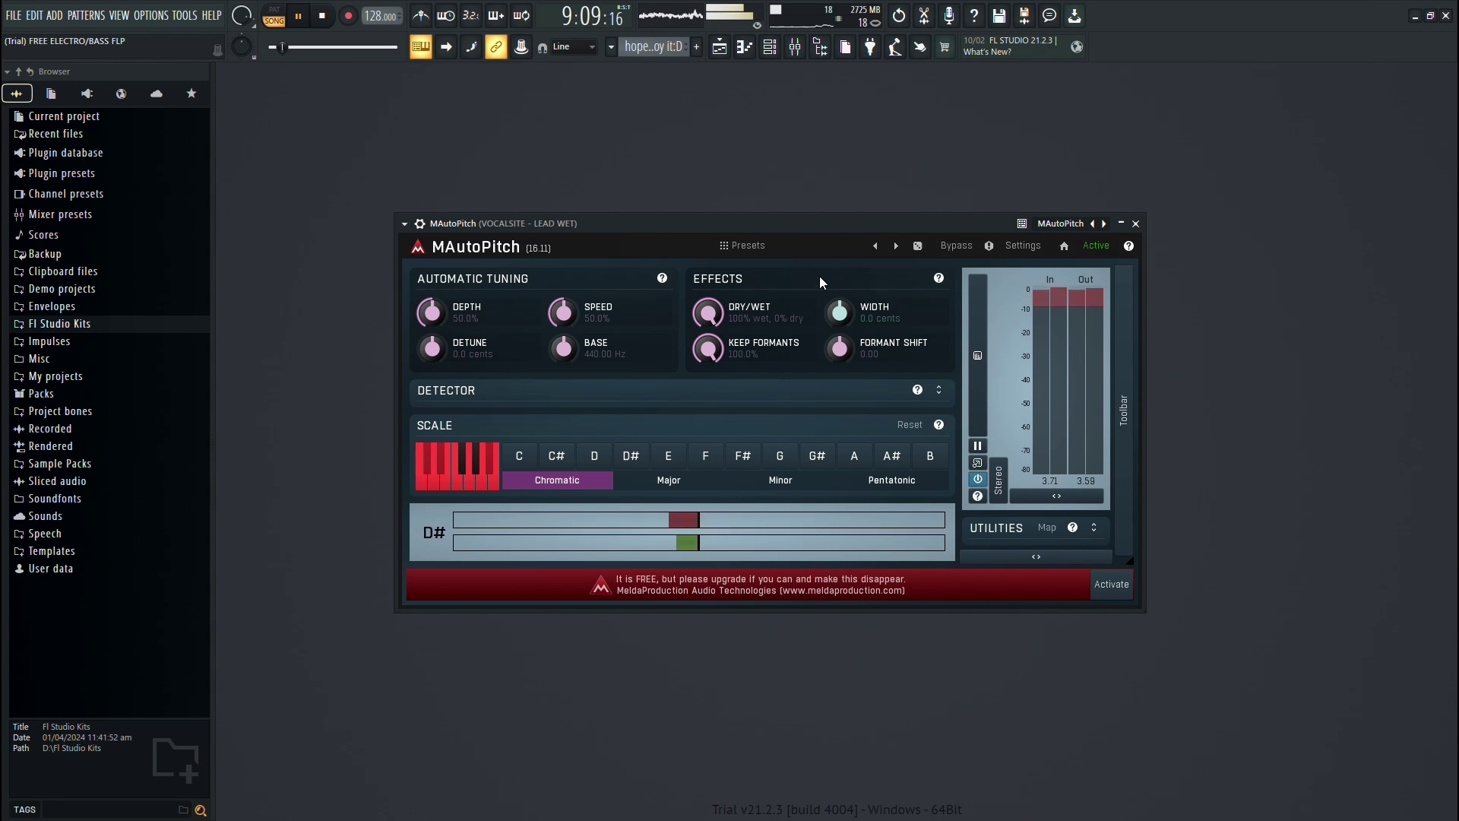
mouse_move(844, 306)
left_mouse_down()
mouse_move(844, 343)
mouse_move(839, 262)
mouse_move(841, 366)
left_mouse_up()
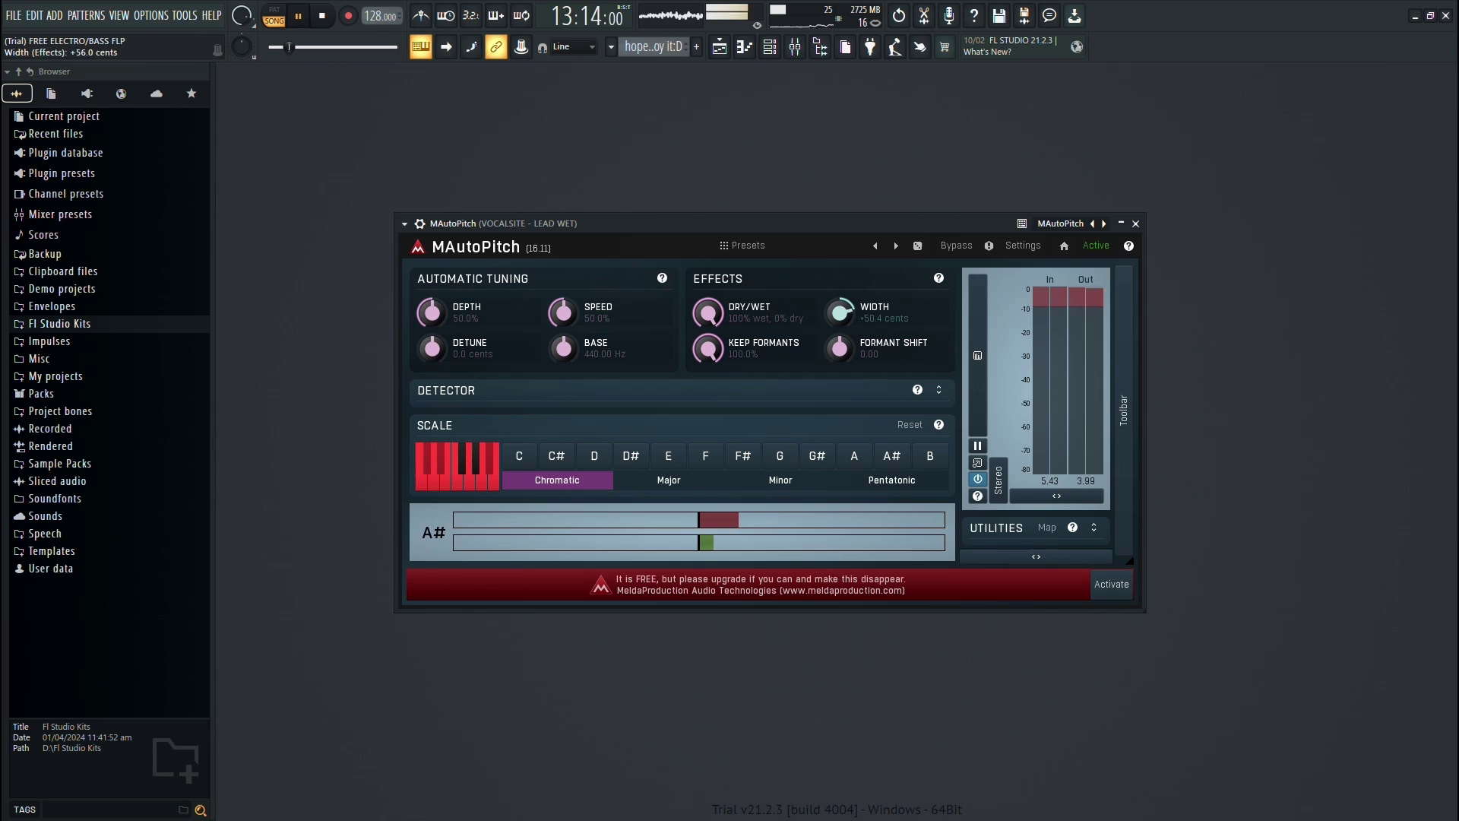
mouse_move(837, 310)
left_mouse_down()
mouse_move(838, 370)
mouse_move(840, 301)
left_mouse_up()
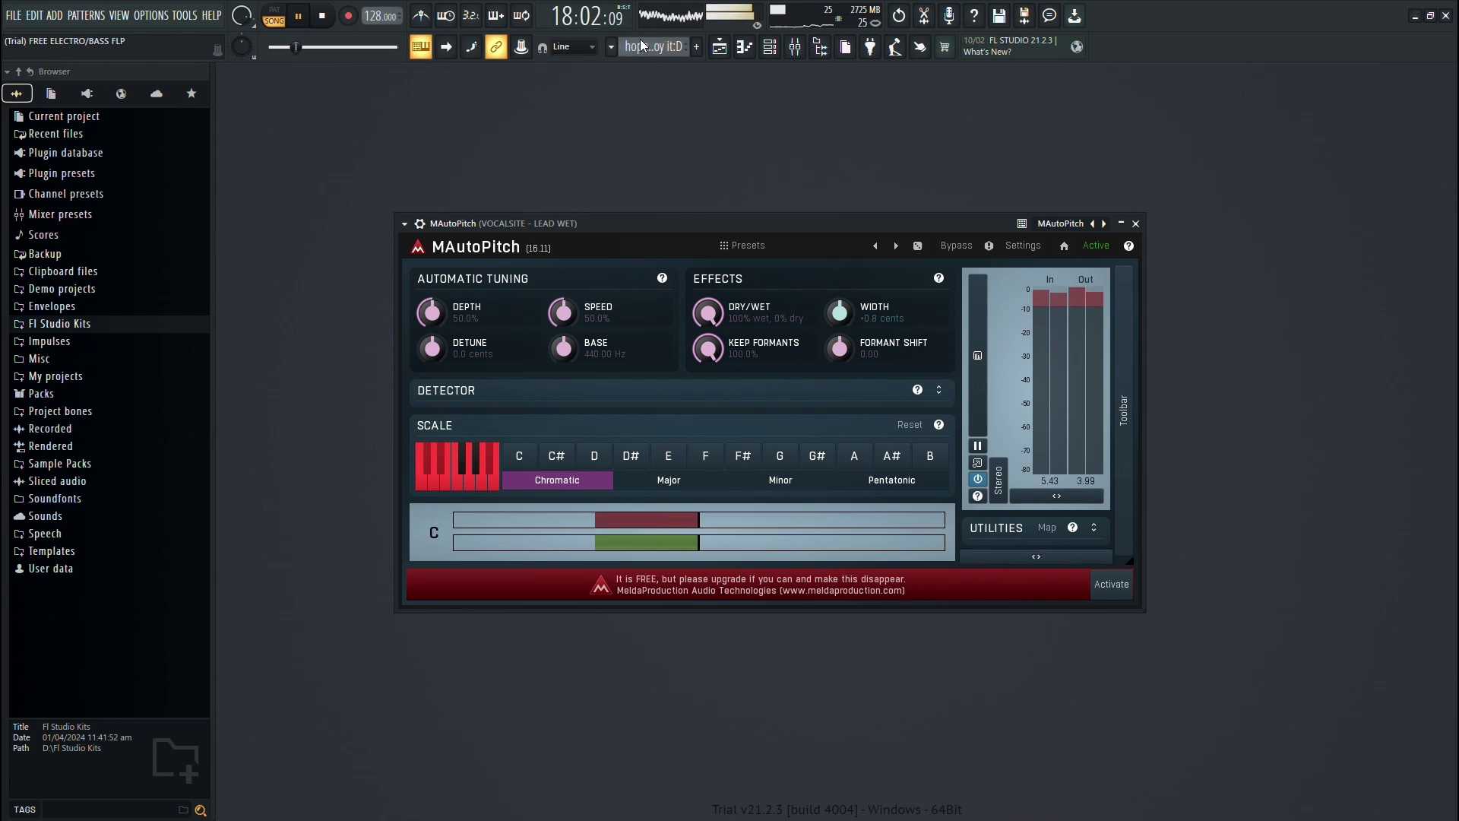
key("space")
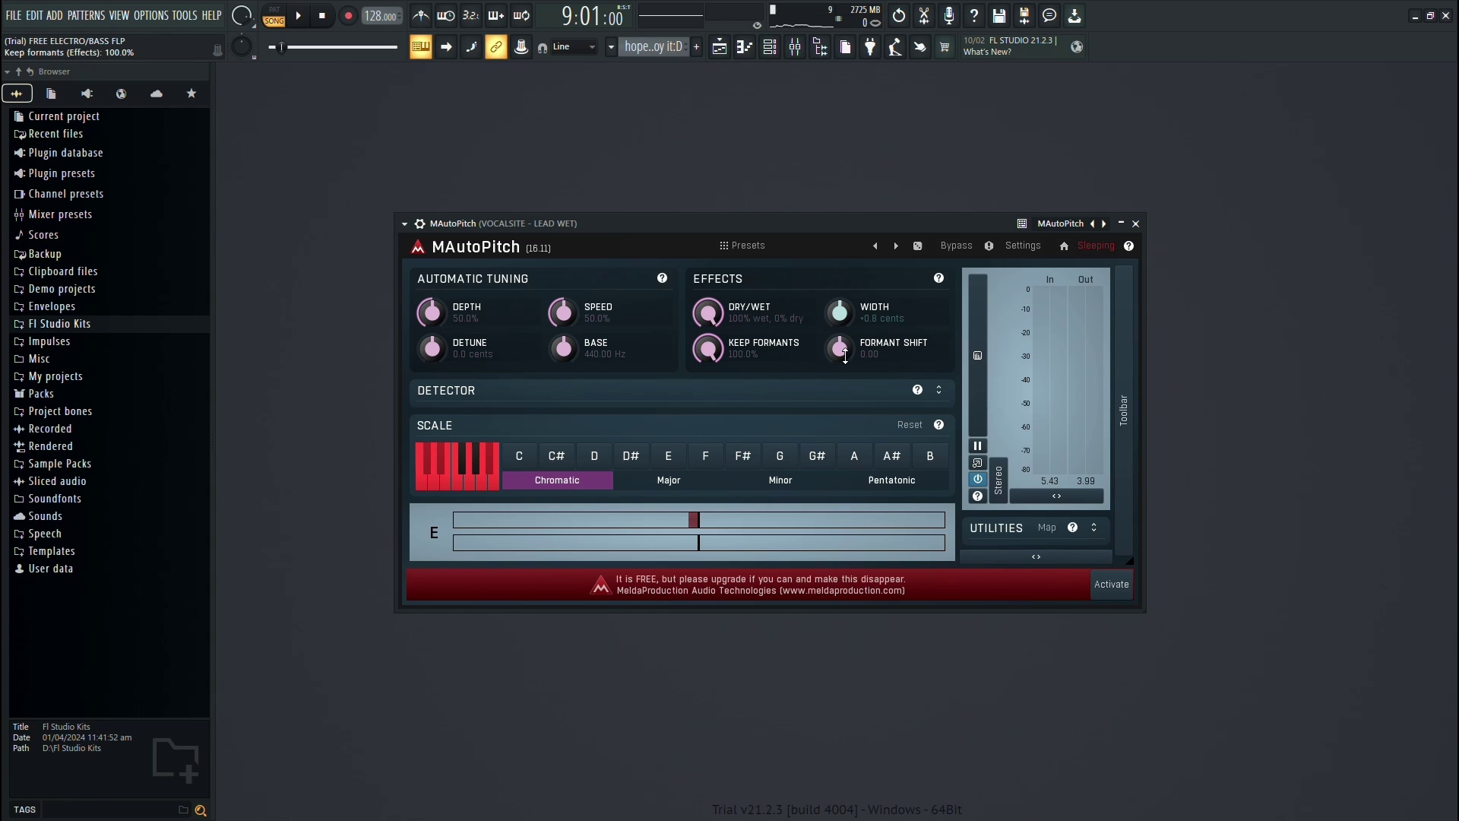
- Raise MAutoPitch's Formant Shift from zero to +5.38
mouse_move(844, 356)
left_mouse_down()
mouse_move(844, 376)
mouse_move(840, 344)
left_mouse_up()
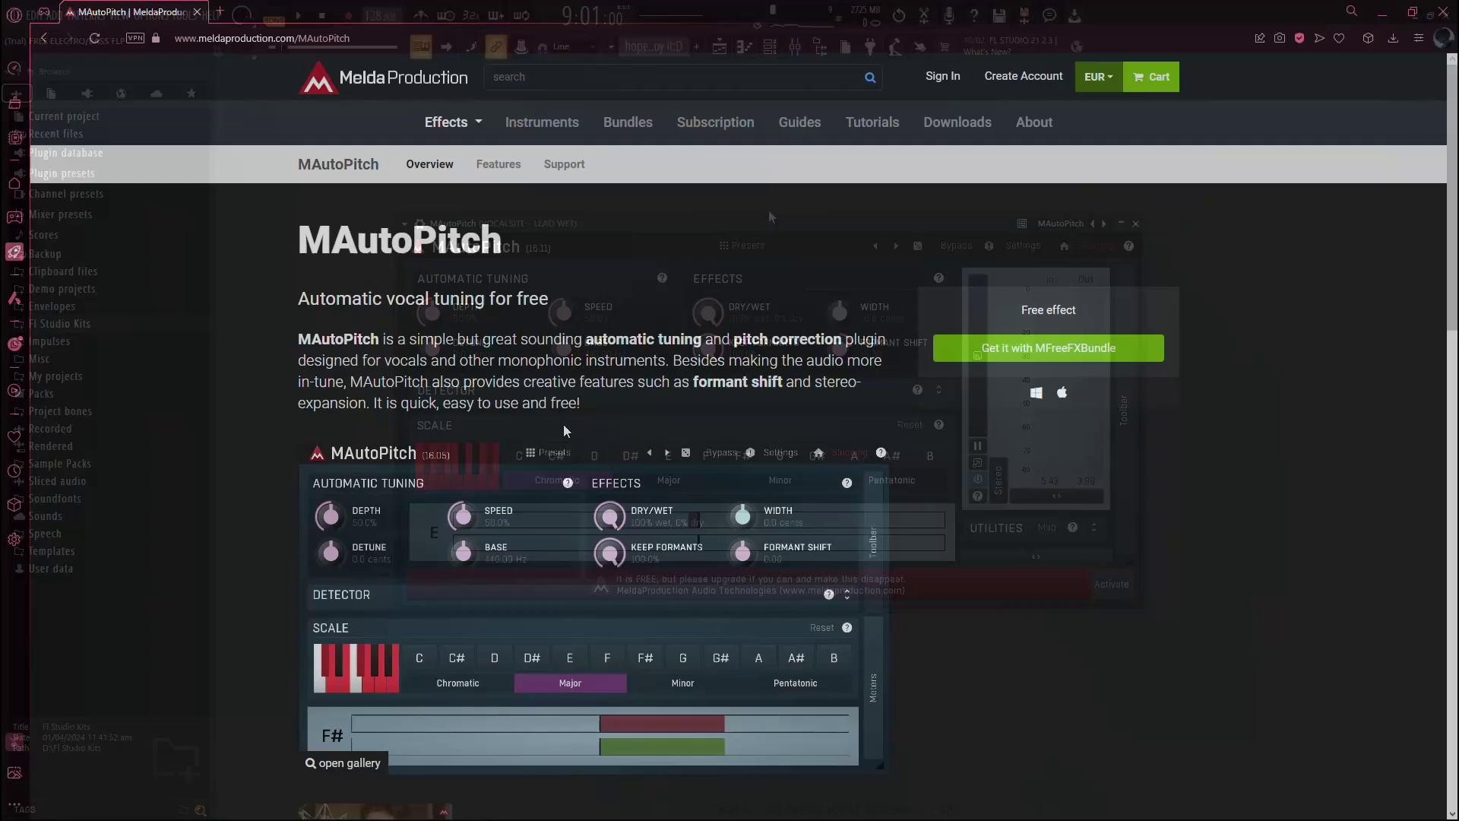
- Highlight a description word and the MAutoPitch page title, then clear the selection
double_click(532, 297)
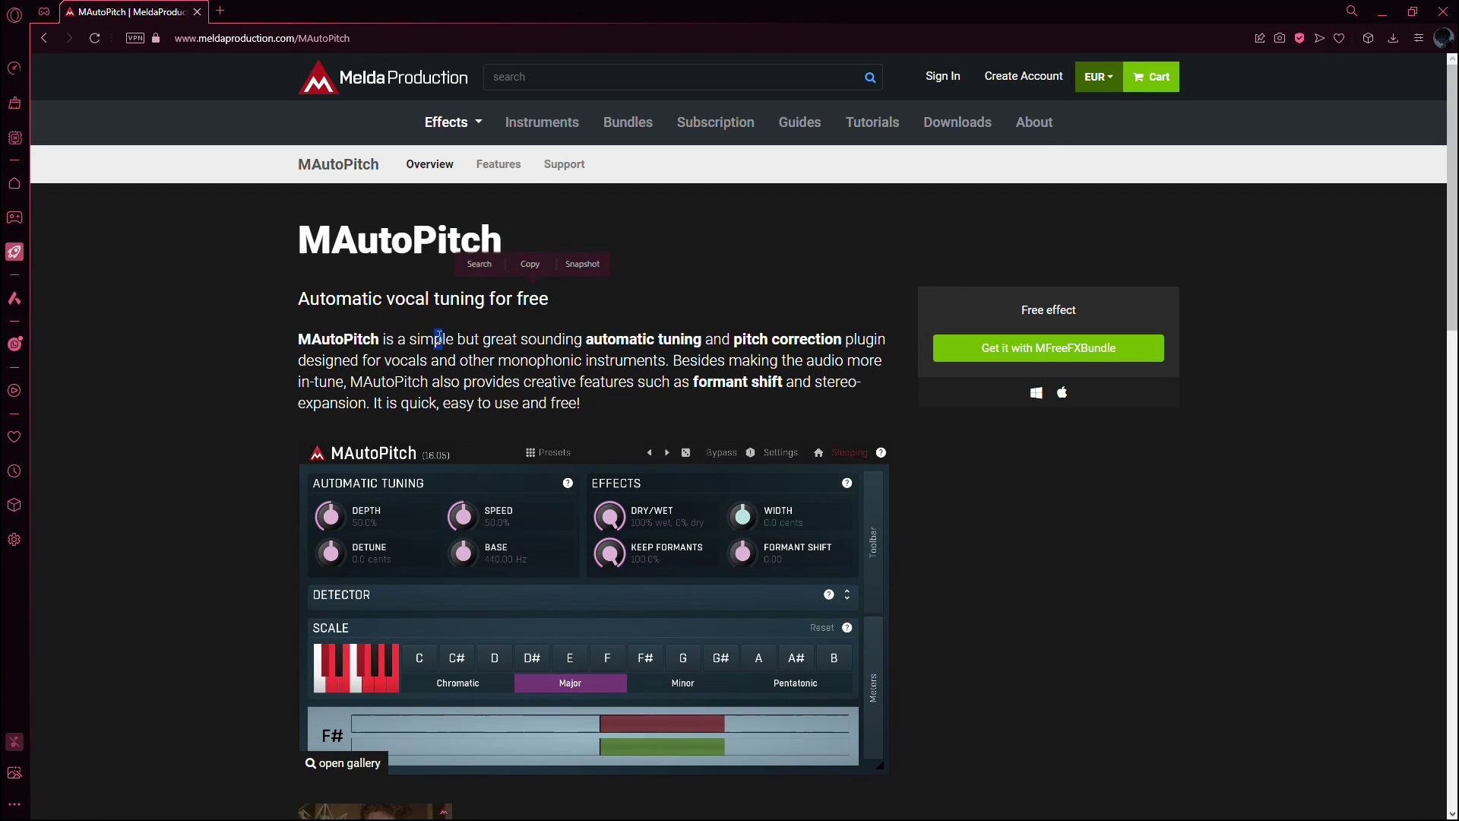
scroll(303, 413, "down", 2)
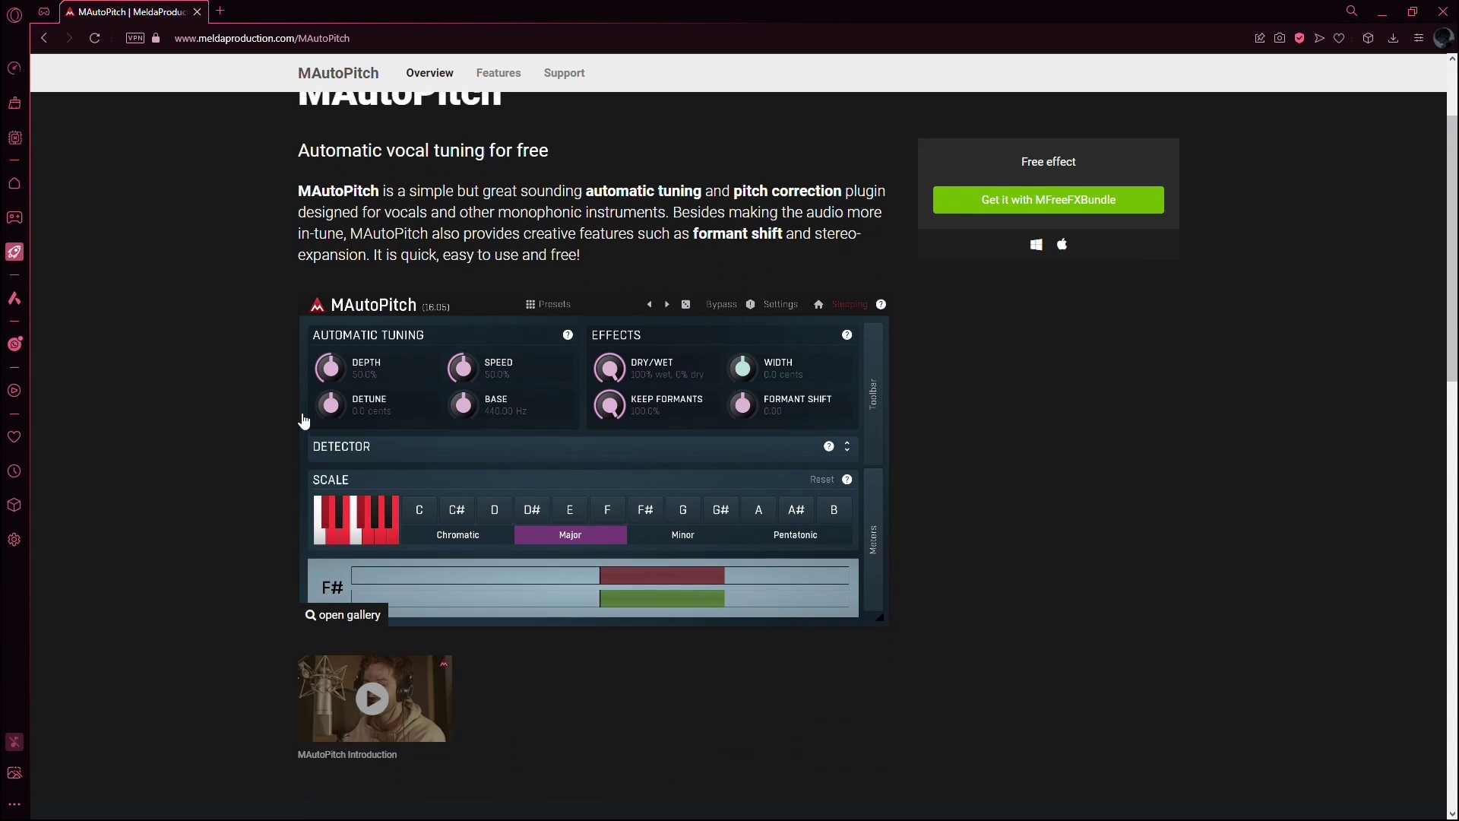
scroll(302, 421, "down", 2)
scroll(302, 420, "up", 2)
scroll(303, 421, "up", 2)
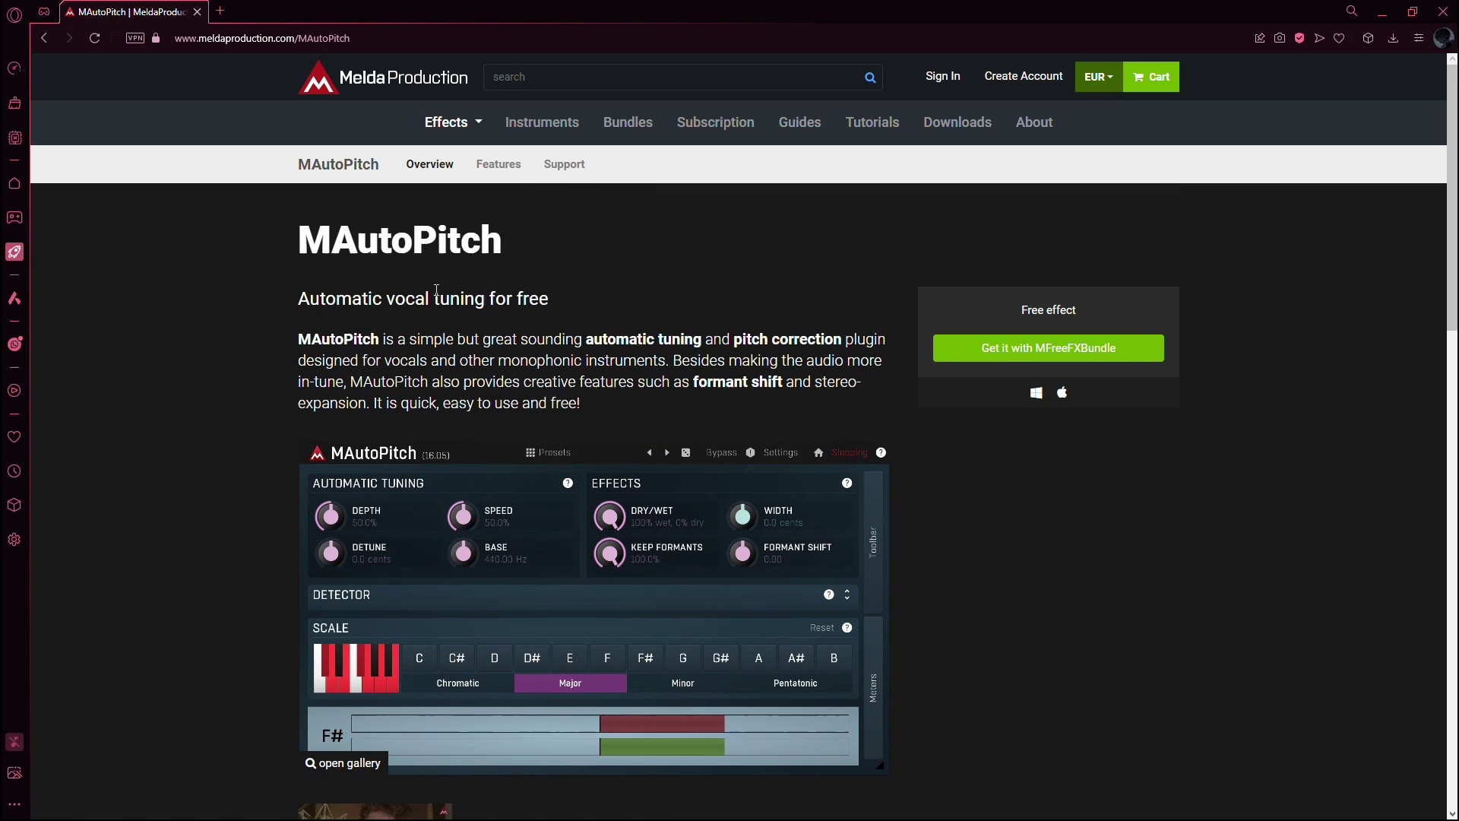
left_click_drag(299, 243, 501, 245)
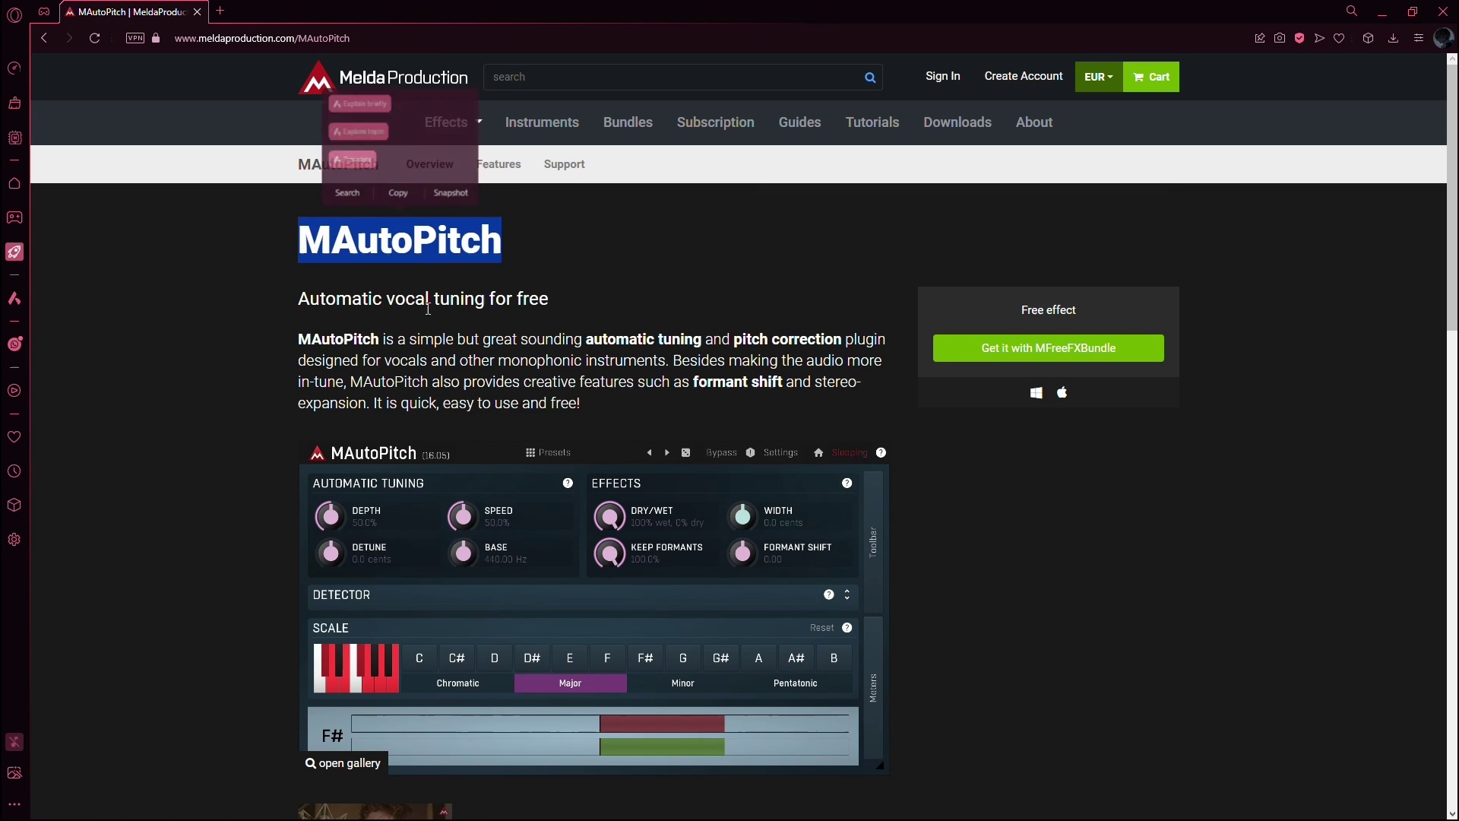
left_click(383, 420)
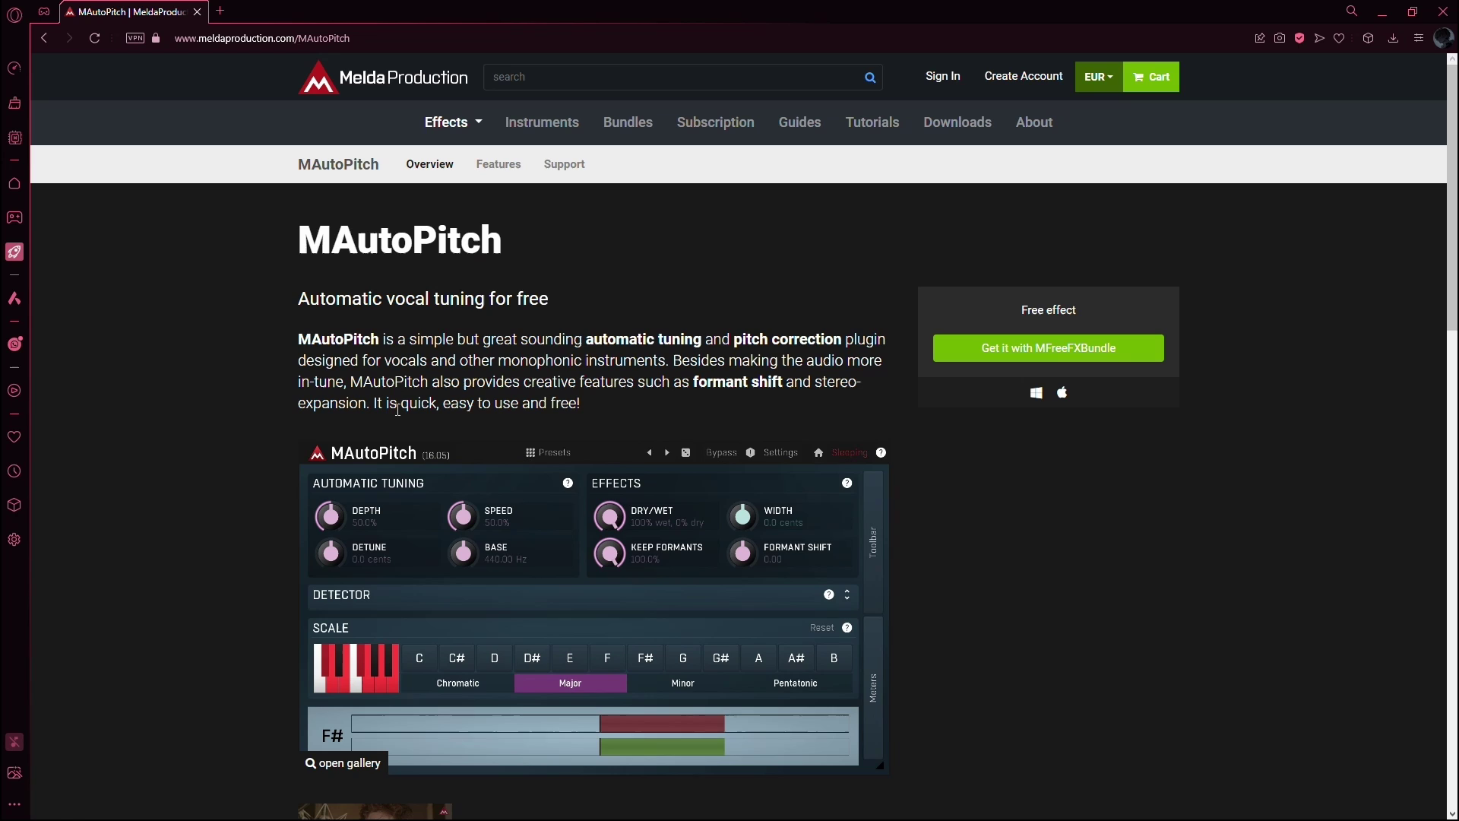